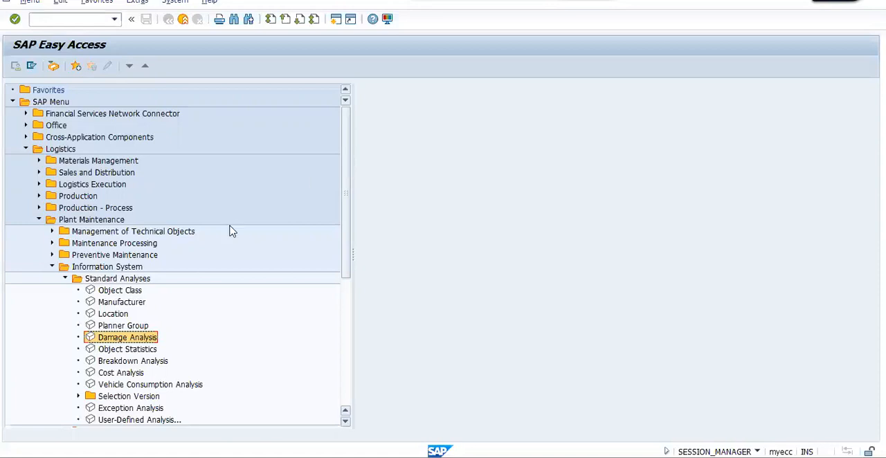
# Open the standard Damage Analysis in Plant Maintenance and clear both month limits of the period to analyze.
pyautogui.doubleClick(154, 342)
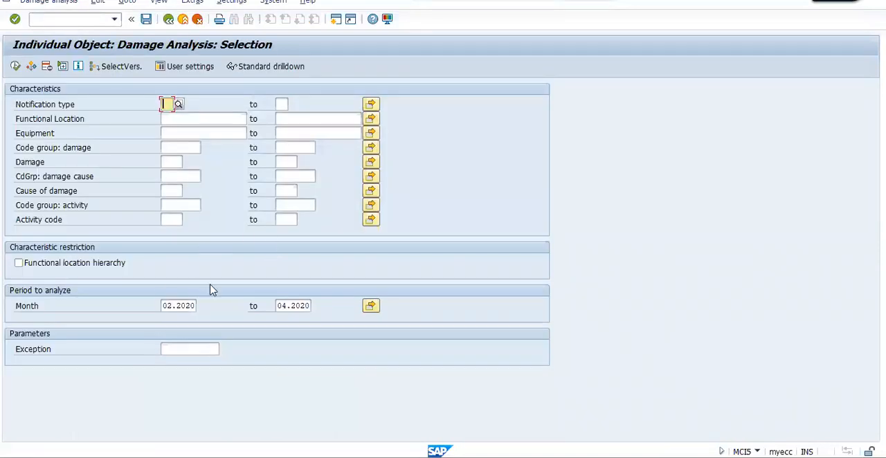
pyautogui.click(164, 305)
pyautogui.press('Delete')
pyautogui.press('Delete')
pyautogui.press('Delete')
pyautogui.press('Delete')
pyautogui.press('Delete')
pyautogui.press('Delete')
pyautogui.press('Delete')
pyautogui.press('Tab')
pyautogui.press('Delete')
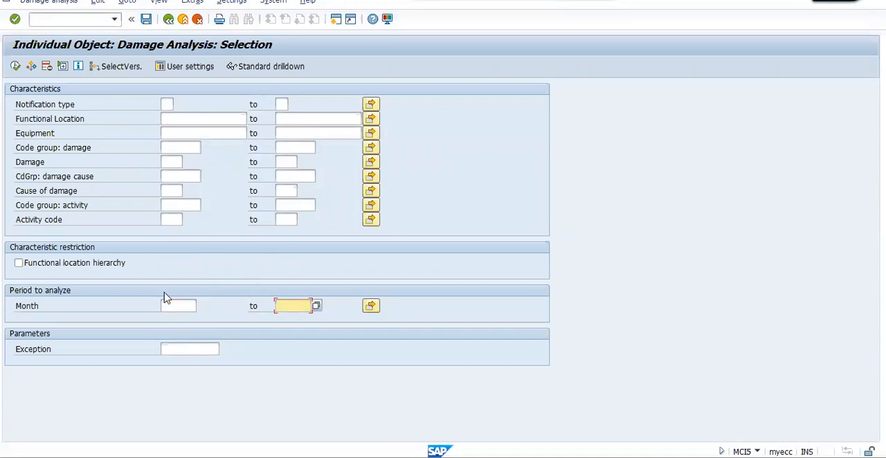
# Set the notification type to M1 (Maintenance request) and execute the damage analysis.
pyautogui.click(168, 105)
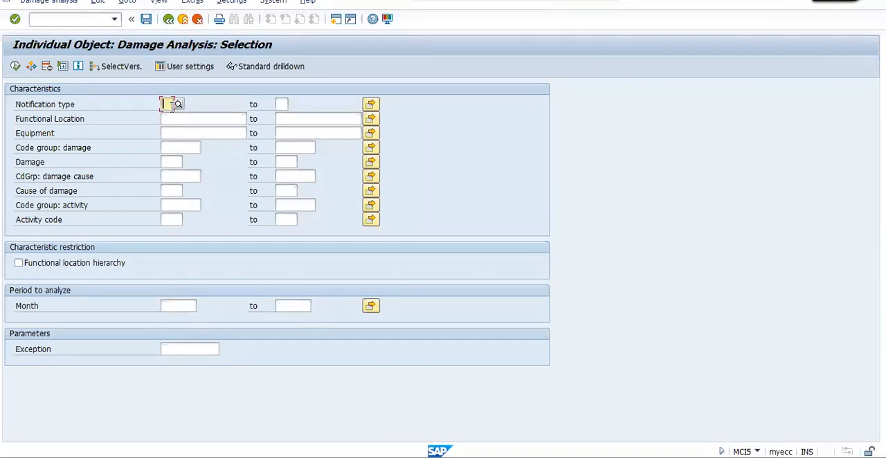
pyautogui.write('m')
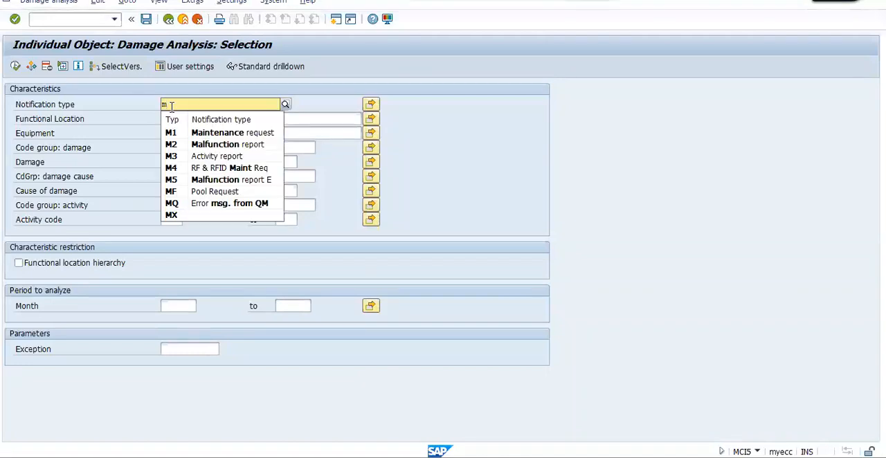
pyautogui.press('Down')
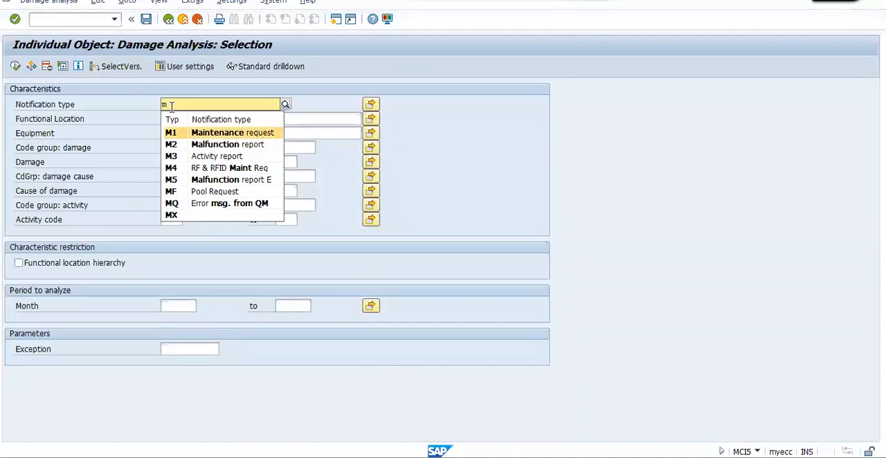
pyautogui.press('Return')
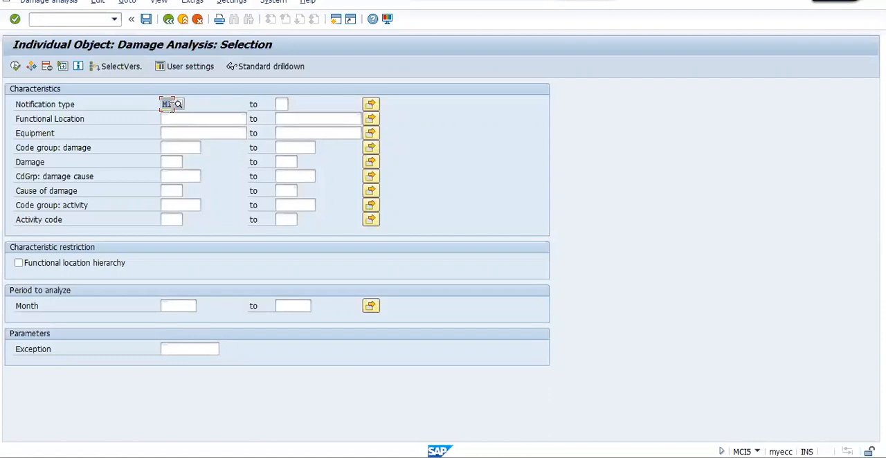
pyautogui.click(15, 66)
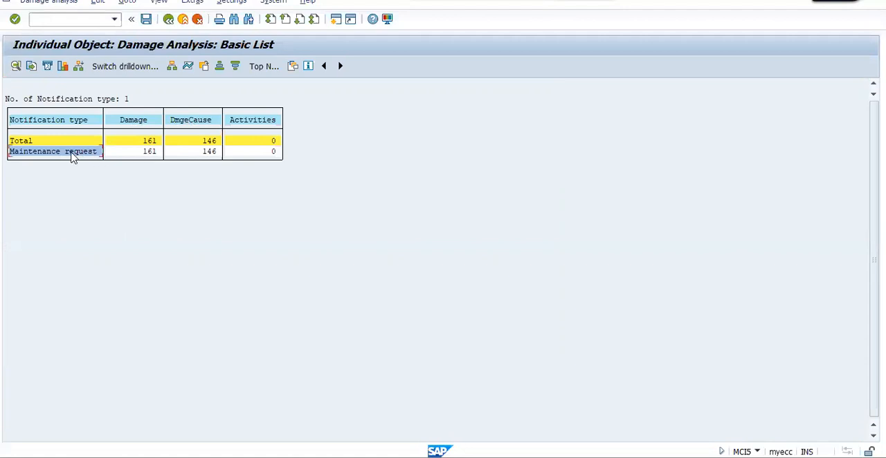
# Switch the drilldown of the basic list to Damage and examine the entries for damage codes 1002 and 1000.
pyautogui.click(127, 66)
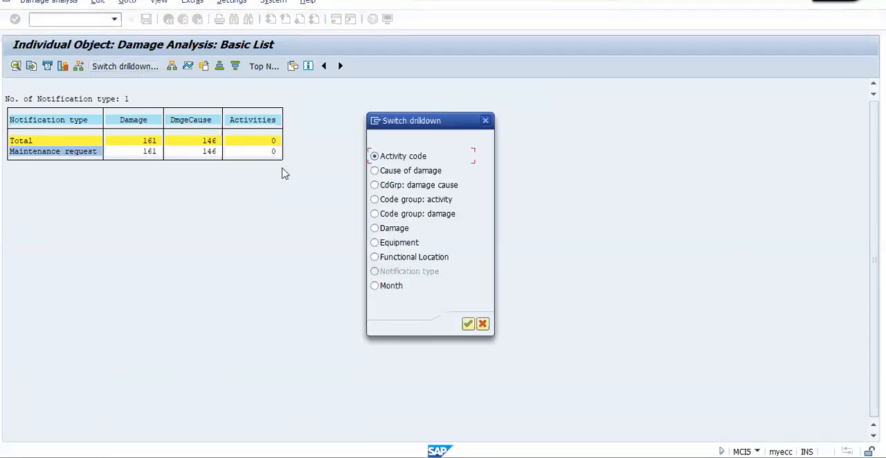
pyautogui.click(401, 232)
pyautogui.press('Return')
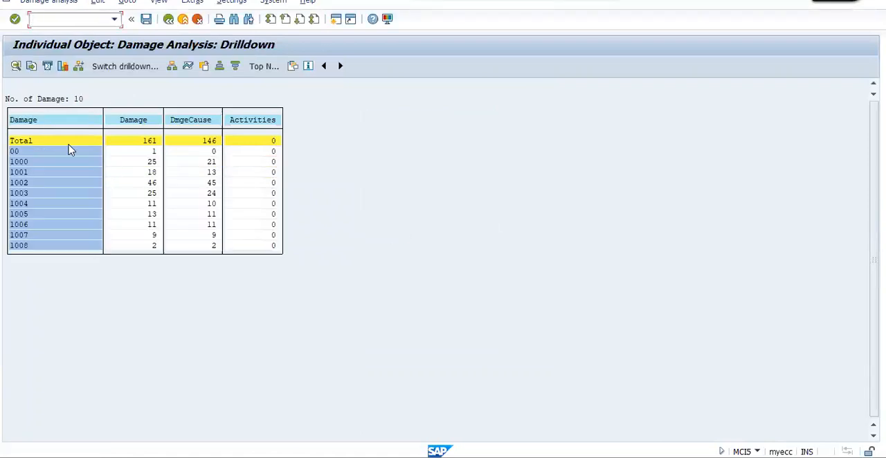
pyautogui.click(34, 185)
pyautogui.click(37, 164)
pyautogui.moveTo(12, 161); pyautogui.dragTo(36, 168)
# Return to the selection without saving the analysis, restrict Damage to code 1000, and execute it again.
pyautogui.click(167, 19)
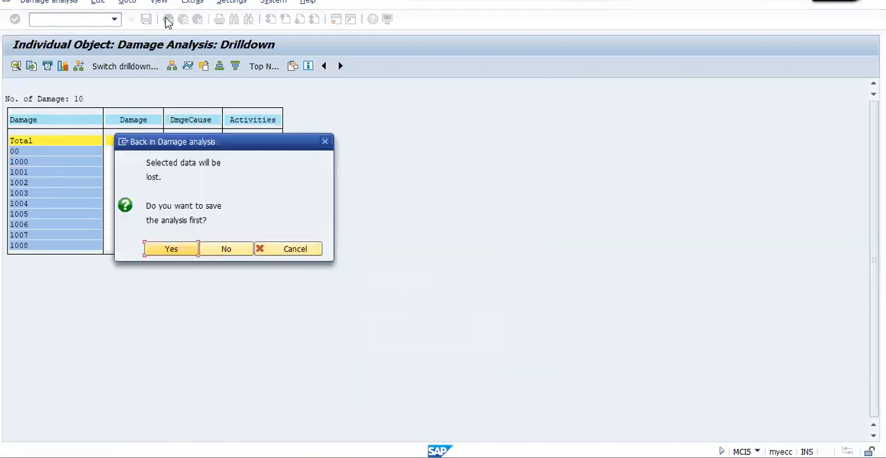
pyautogui.click(225, 251)
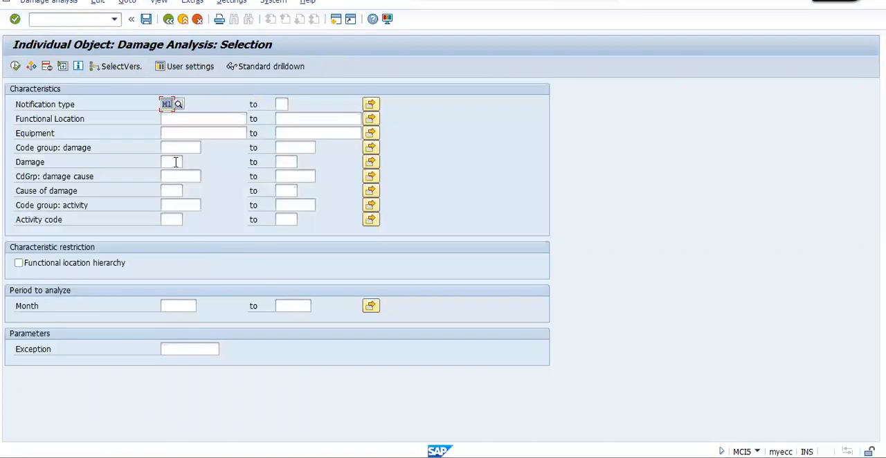
pyautogui.click(174, 162)
pyautogui.write('1000')
pyautogui.press('F8')
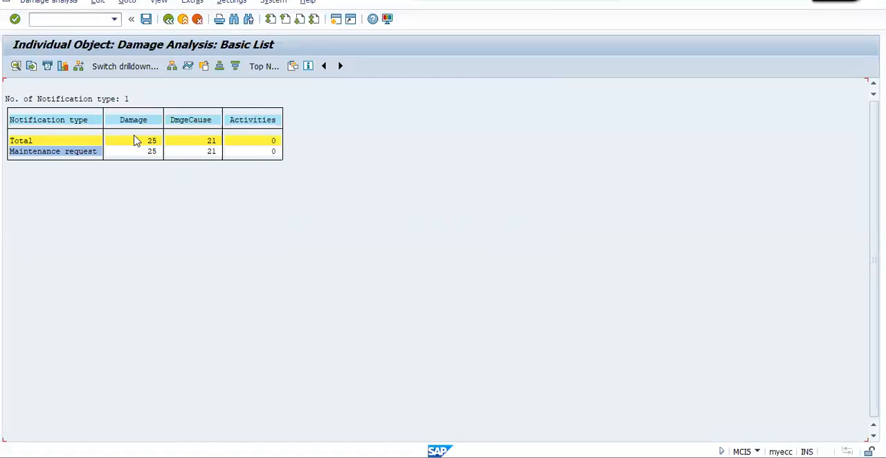
# Switch the drilldown of the maintenance request list to Equipment and review the damage figures per equipment.
pyautogui.click(76, 152)
pyautogui.click(128, 65)
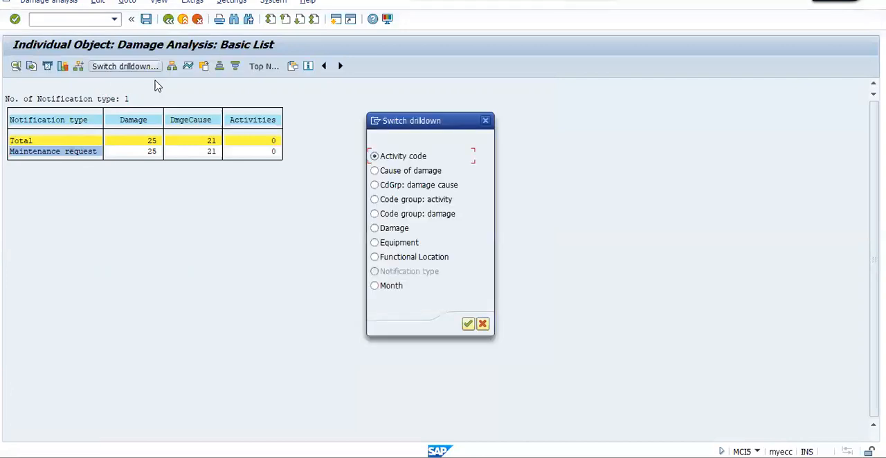
pyautogui.click(399, 245)
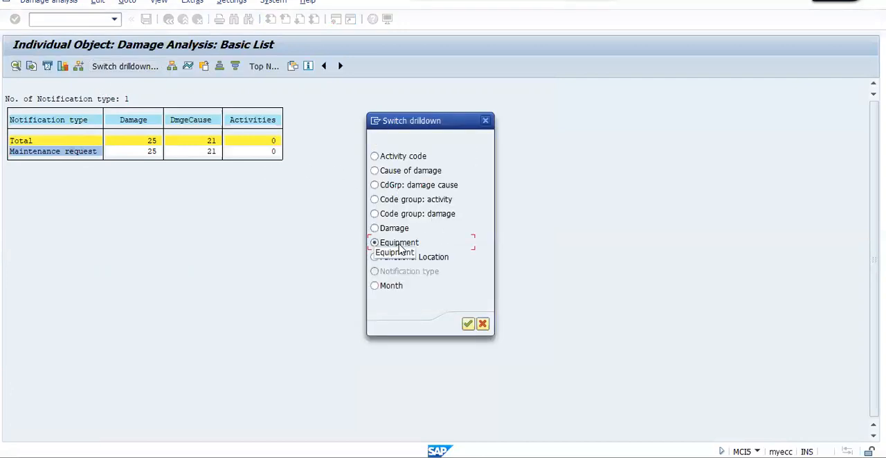
pyautogui.press('Return')
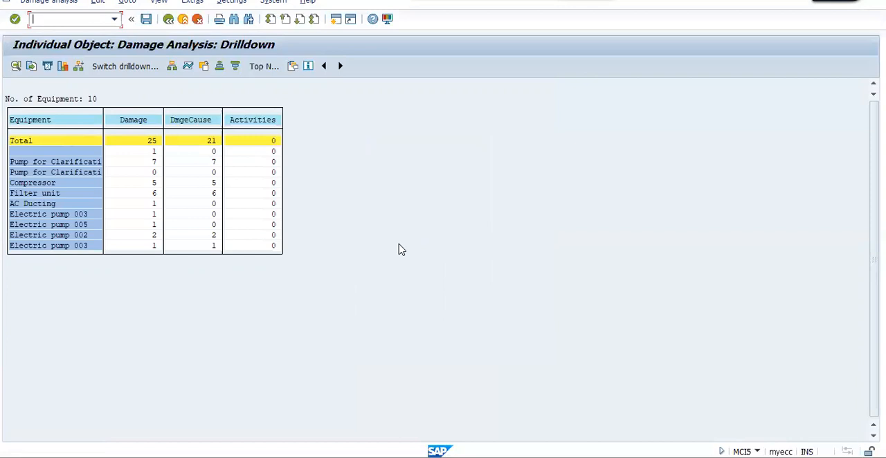
pyautogui.click(74, 172)
pyautogui.click(58, 194)
# Show the time series for the Damage key figure, examine the monthly entries per equipment, and close it.
pyautogui.click(152, 123)
pyautogui.click(189, 68)
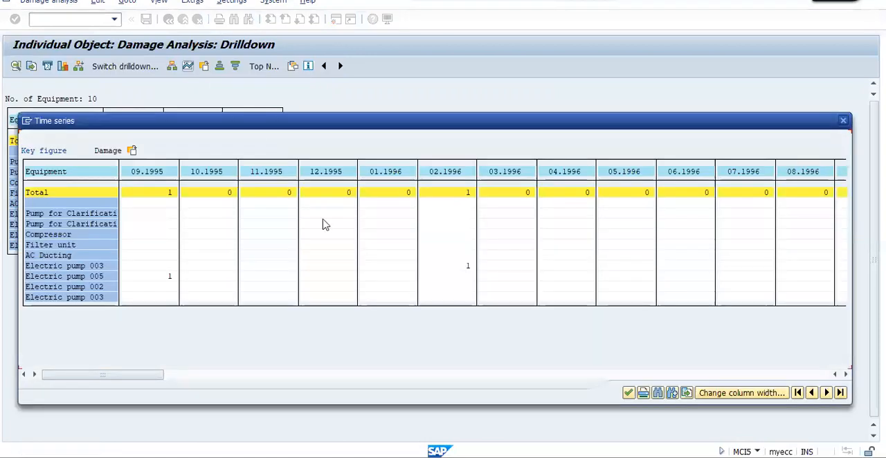
pyautogui.click(344, 373)
pyautogui.click(343, 374)
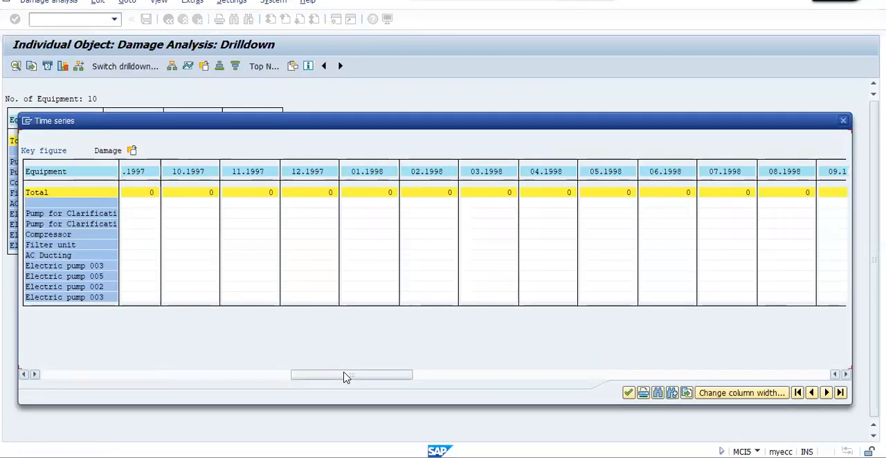
pyautogui.click(518, 379)
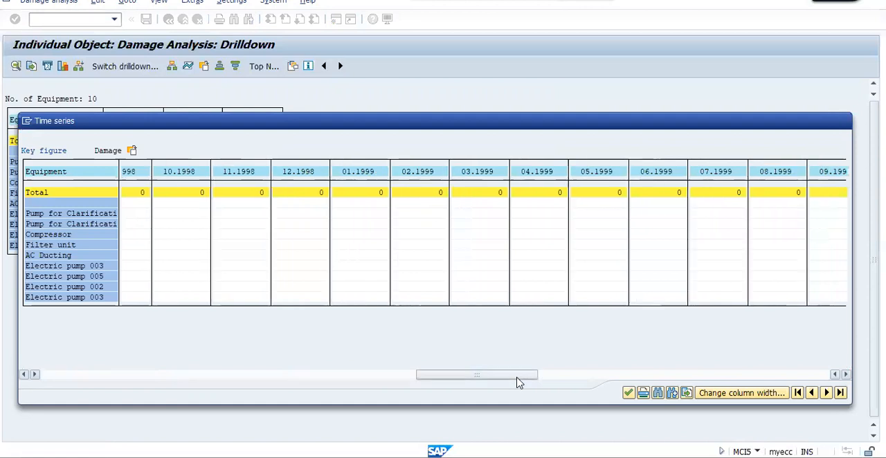
pyautogui.click(601, 376)
pyautogui.click(694, 380)
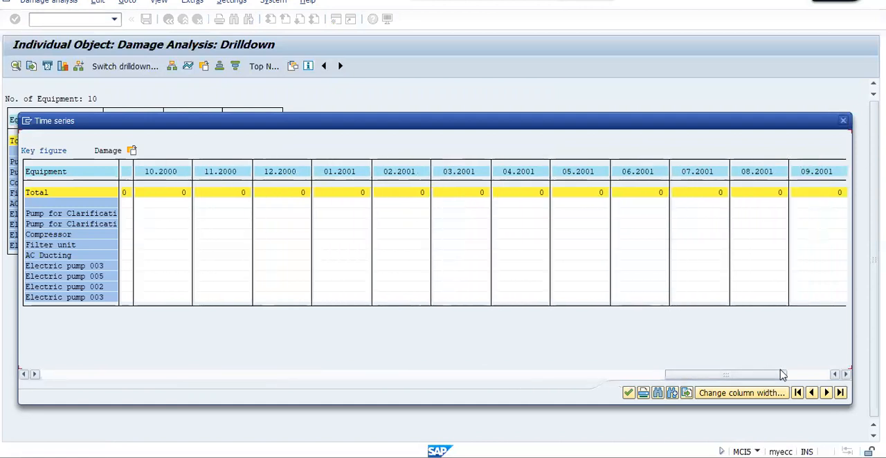
pyautogui.click(807, 379)
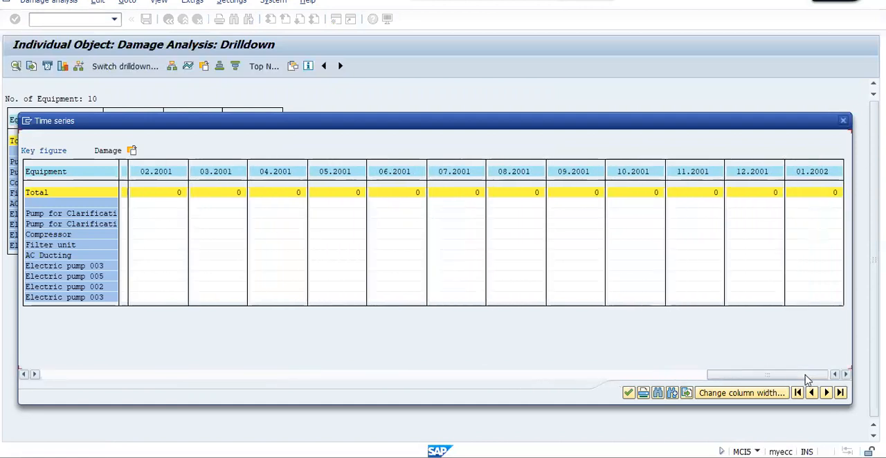
pyautogui.click(323, 374)
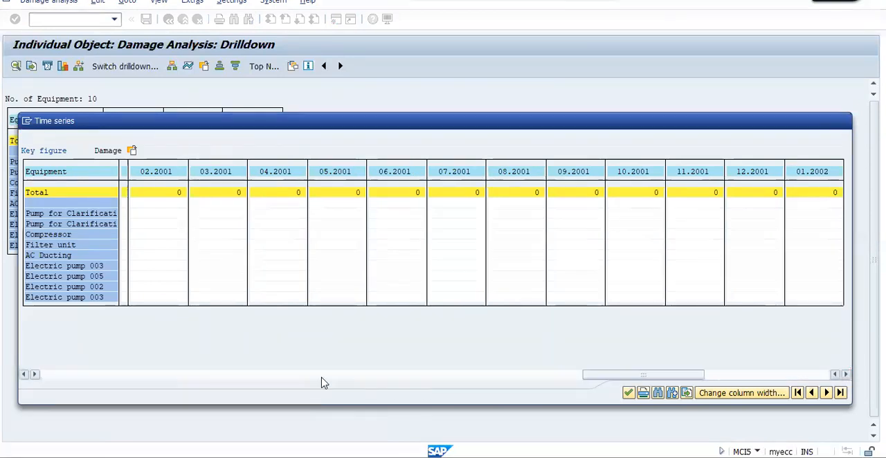
pyautogui.click(144, 375)
pyautogui.click(67, 378)
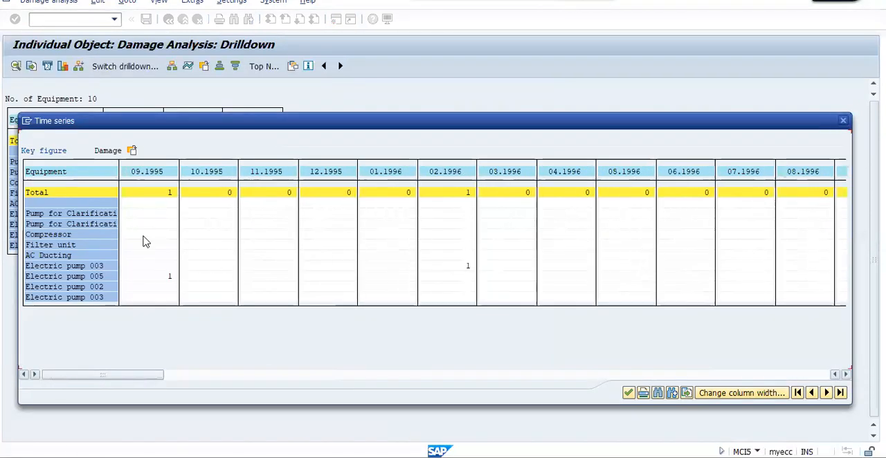
pyautogui.click(168, 278)
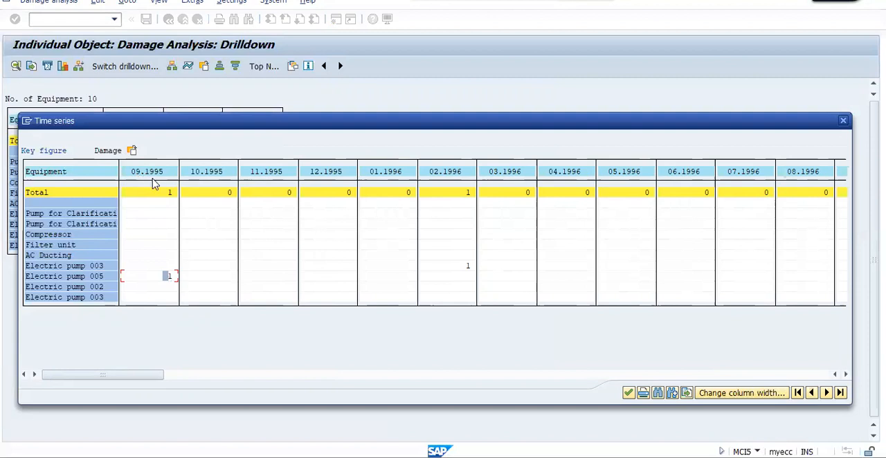
pyautogui.click(461, 270)
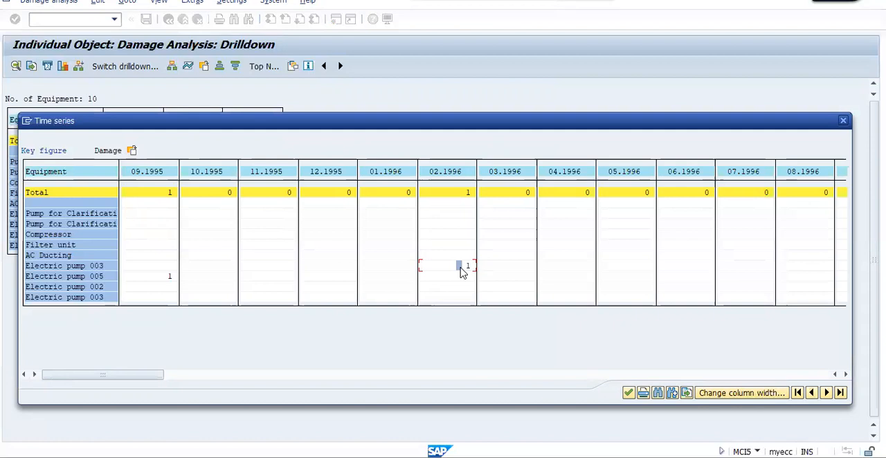
pyautogui.press('Escape')
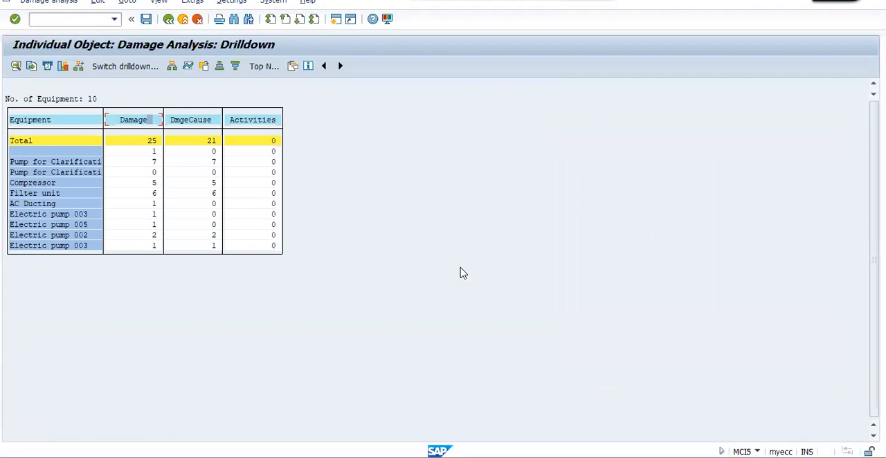
# Switch the drilldown from Equipment to Cause of damage and select the Damage column.
pyautogui.click(137, 67)
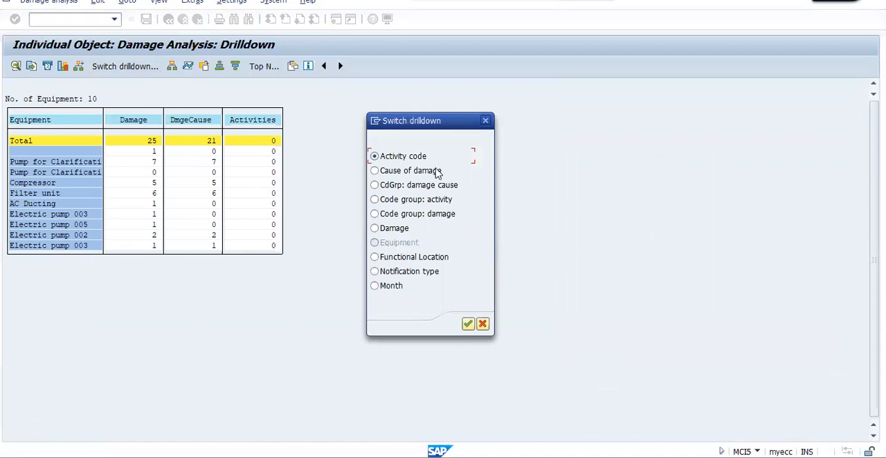
pyautogui.click(438, 171)
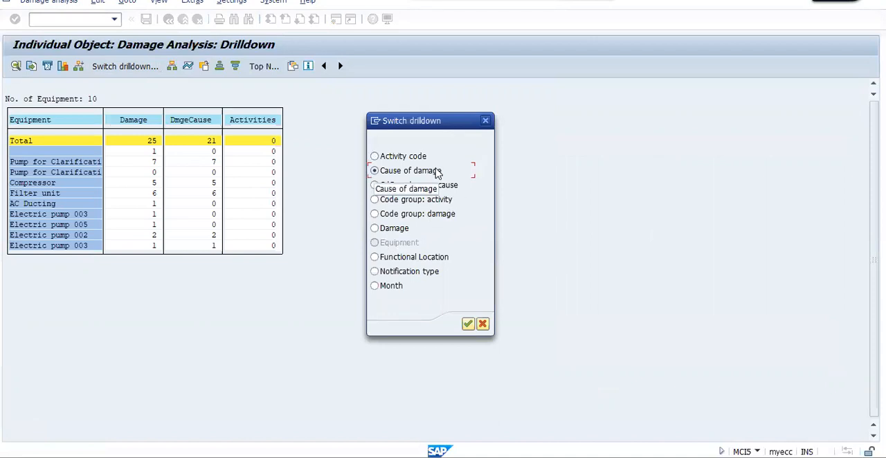
pyautogui.press('Return')
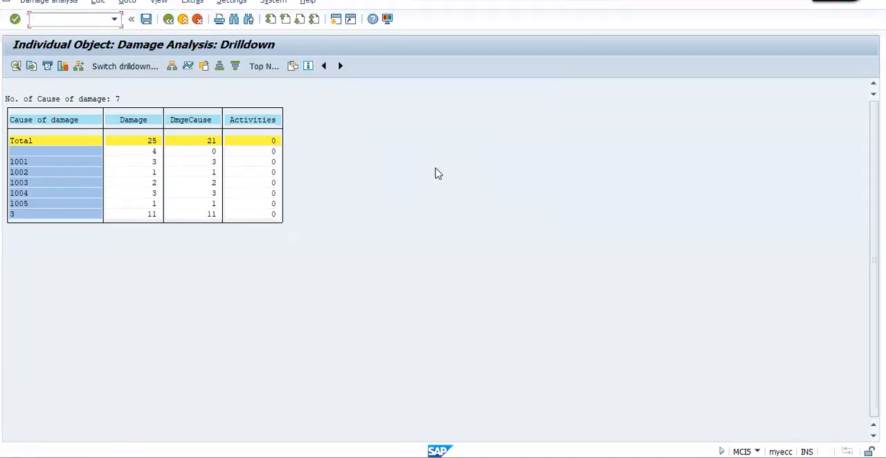
pyautogui.click(136, 121)
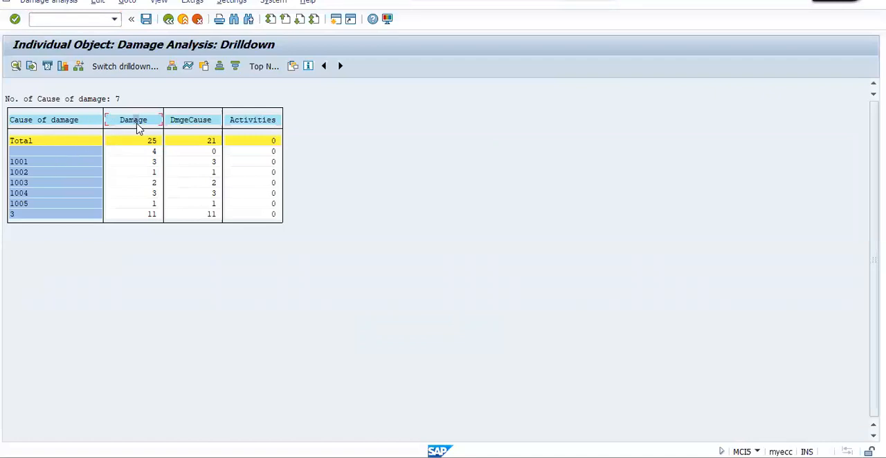
# Export the cause of damage list to the Desktop in Text with Tabs format as damage analysis.txt.
pyautogui.click(32, 66)
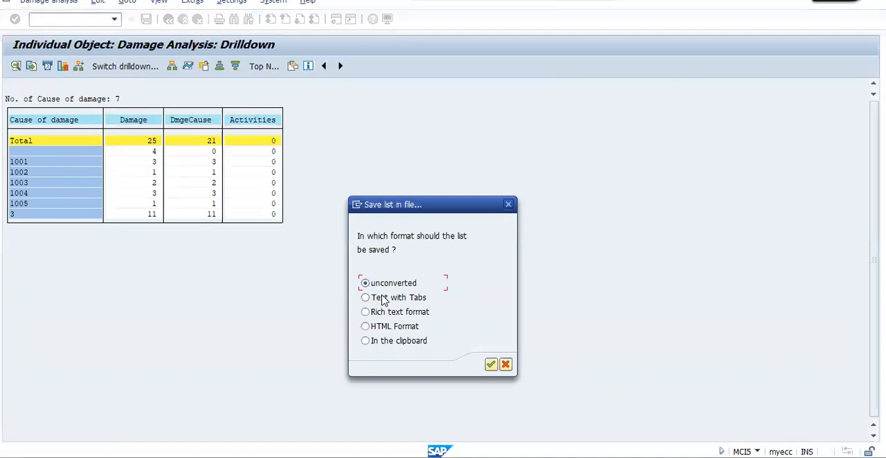
pyautogui.click(382, 299)
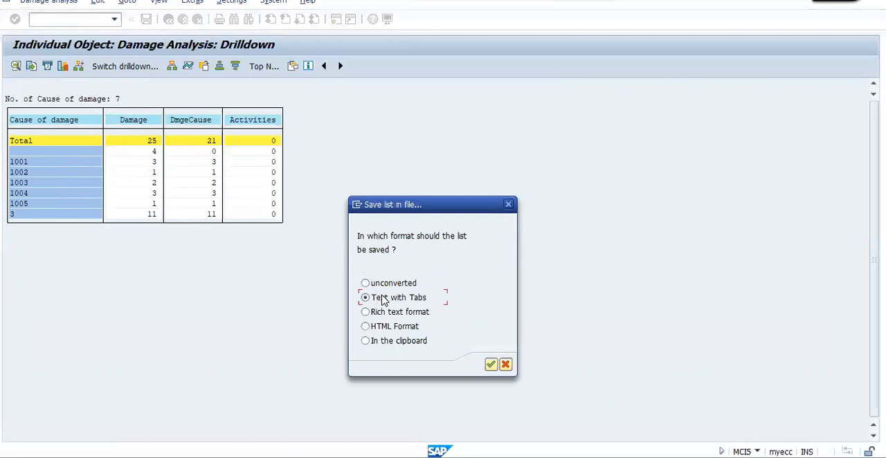
pyautogui.click(489, 365)
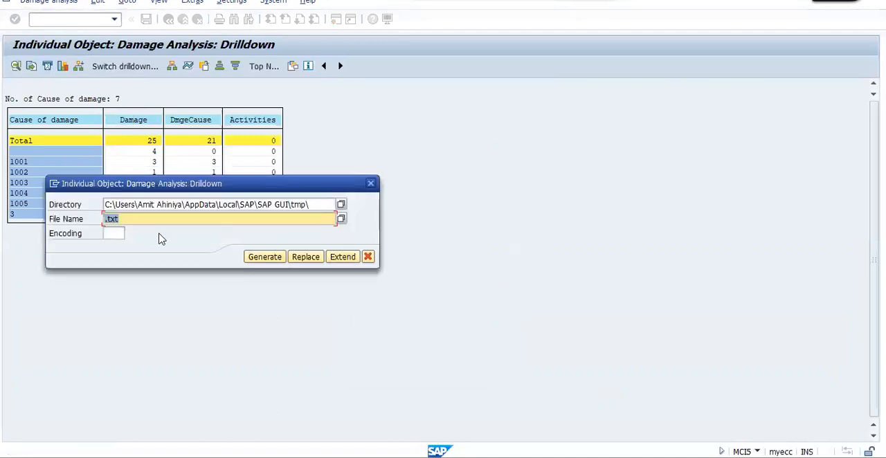
pyautogui.click(340, 204)
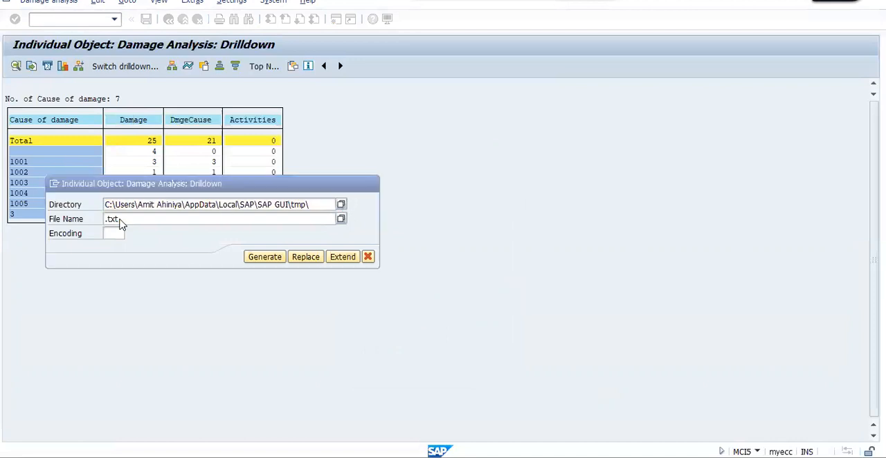
pyautogui.click(88, 263)
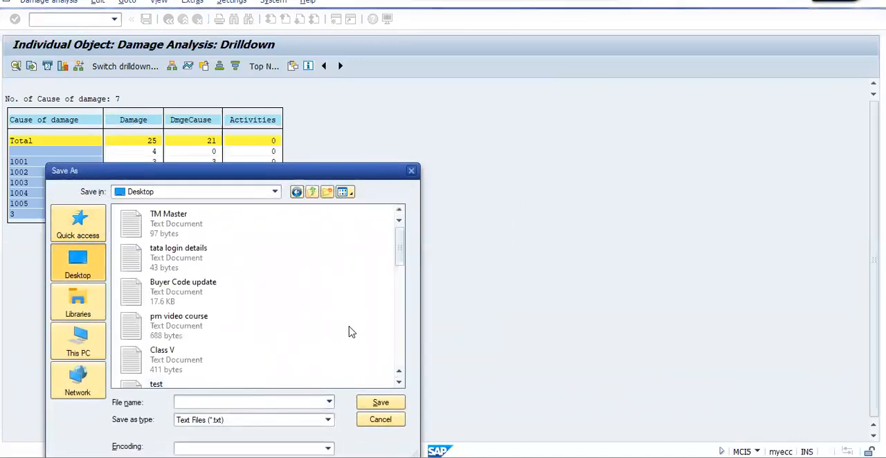
pyautogui.click(254, 404)
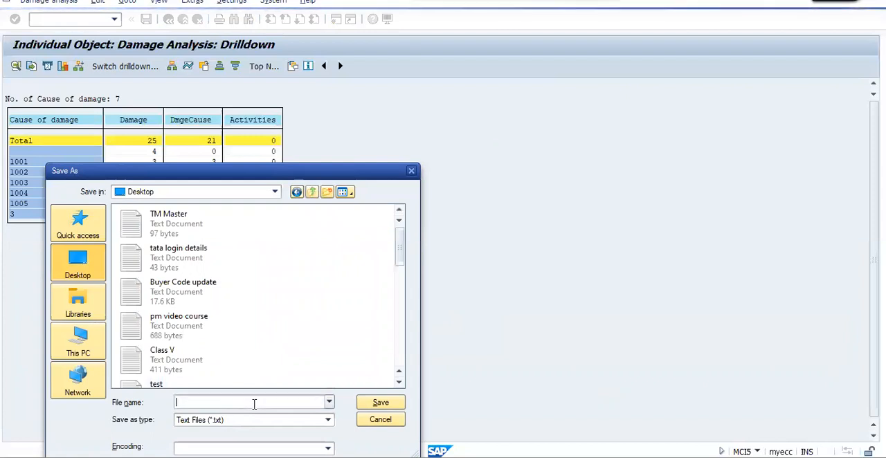
pyautogui.write('damage ')
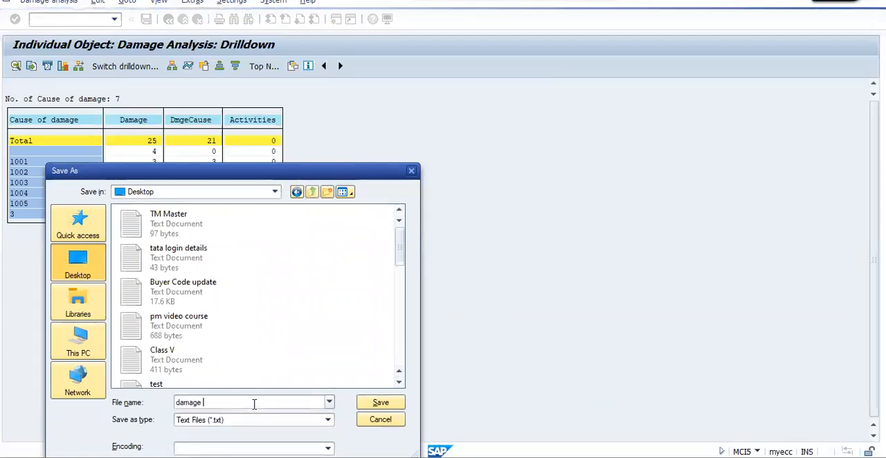
pyautogui.write('analysis')
pyautogui.press('Return')
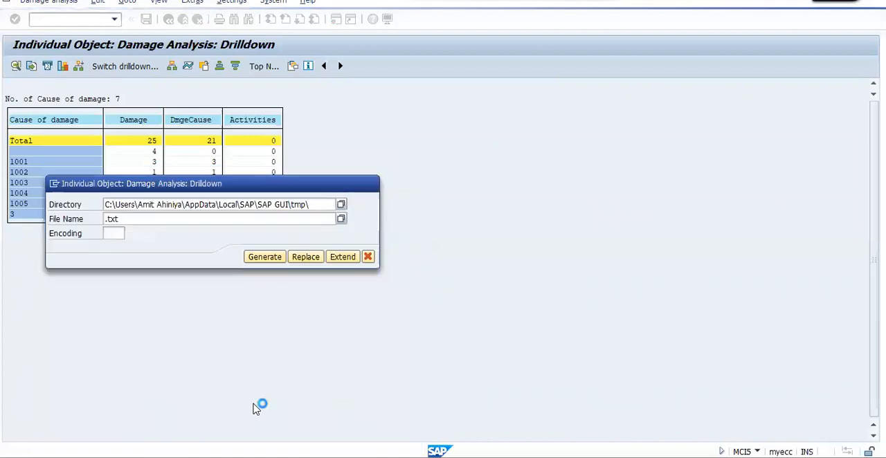
pyautogui.click(264, 257)
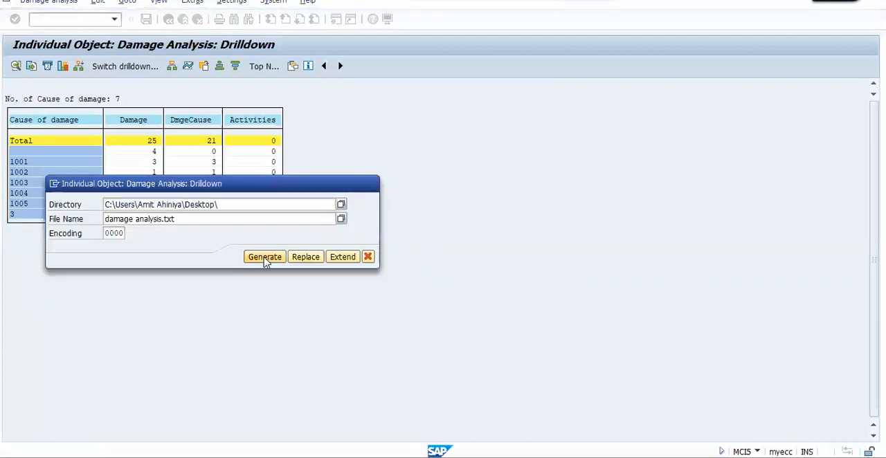
# Go to the Windows desktop and open the exported damage analysis text file to check its contents.
pyautogui.press('super')
pyautogui.press('super')
pyautogui.click(320, 309)
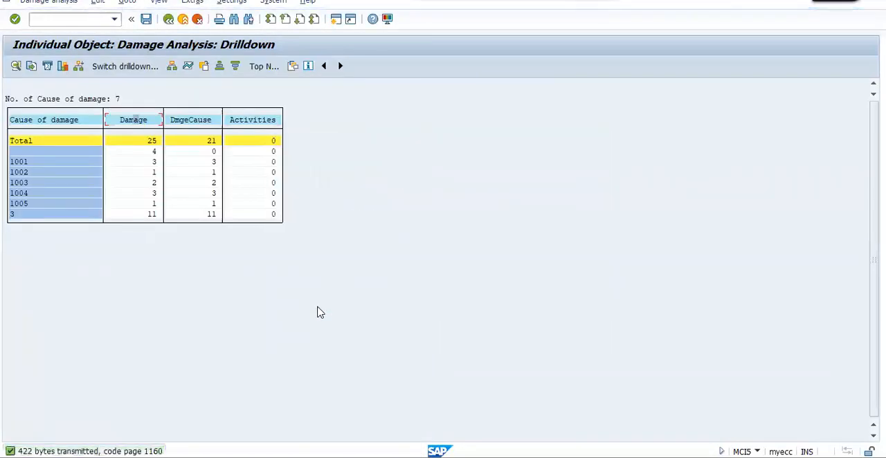
pyautogui.press('super+d')
pyautogui.doubleClick(562, 391)
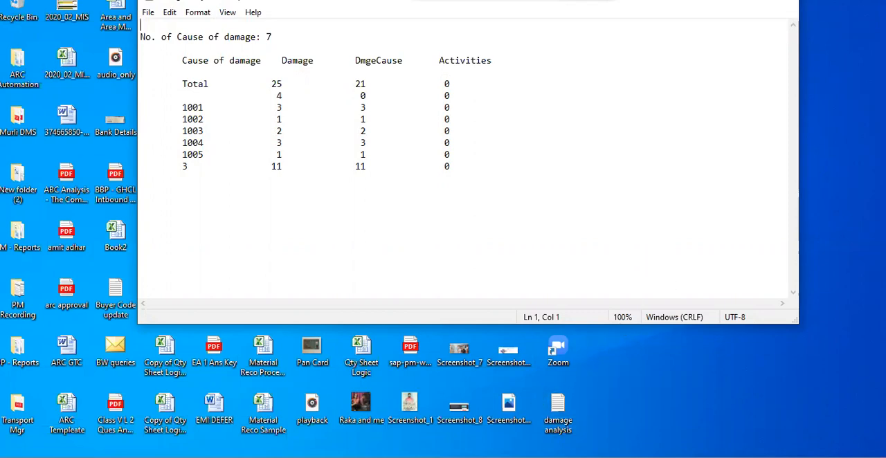
# Switch back to SAP and return from the drilldown to the selection without saving the analysis.
pyautogui.click(495, 424)
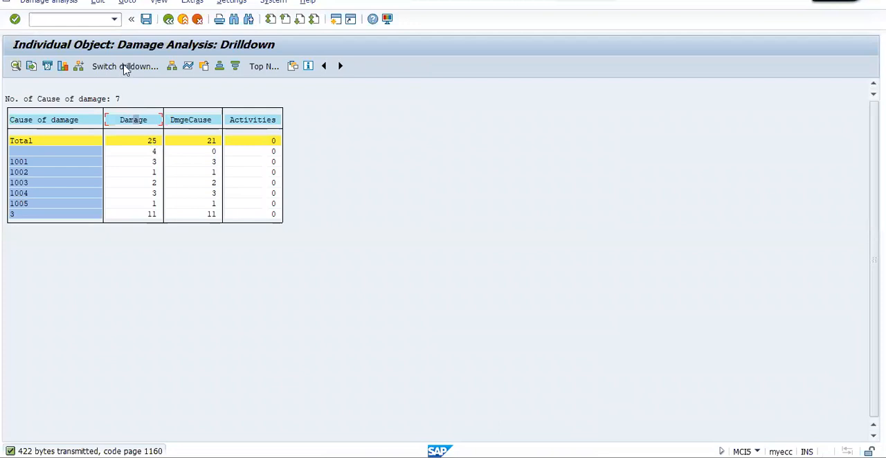
pyautogui.click(170, 19)
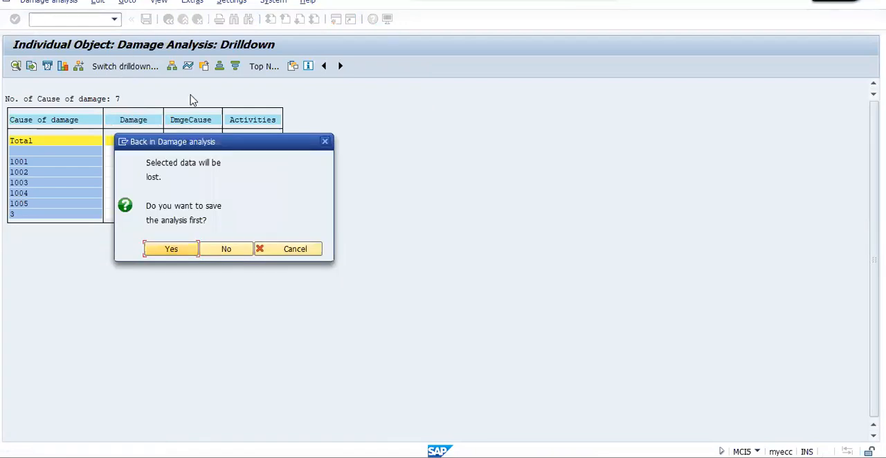
pyautogui.click(227, 250)
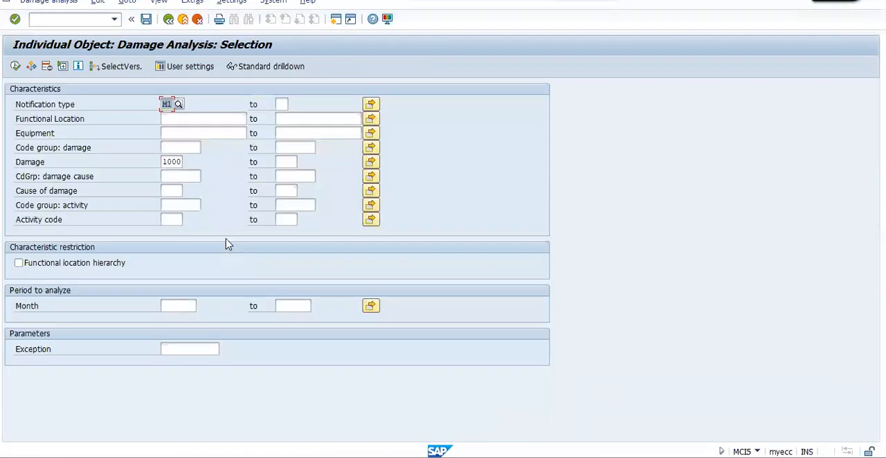